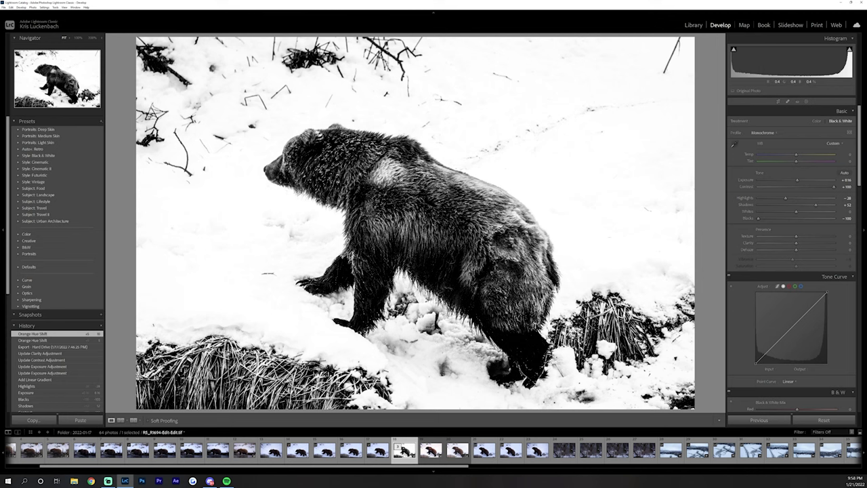
Step: Zoom the bear photo to full size and compare its colour and black-and-white versions
key("z")
left_click(55, 454)
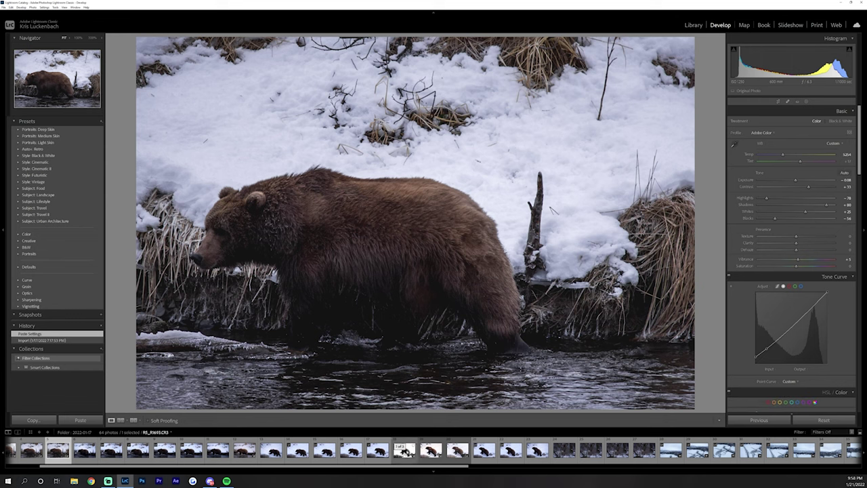
left_click(404, 451)
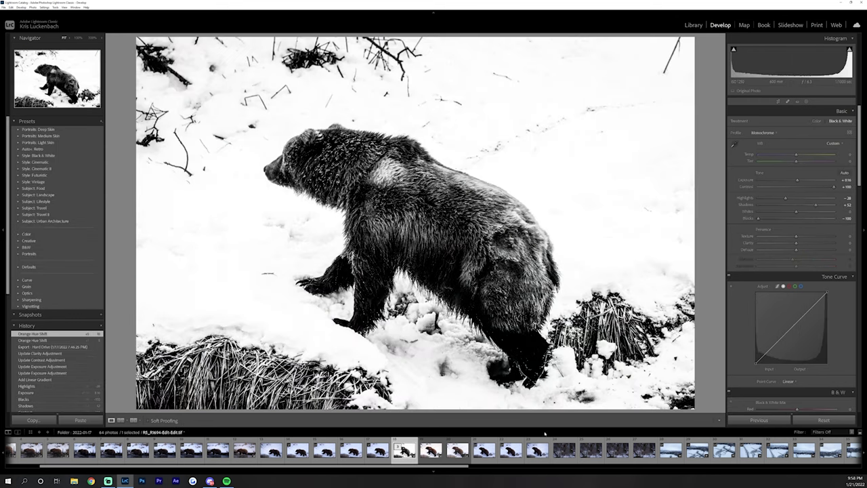
Step: Open the dark snowy forest photo and scroll the filmstrip onward
left_click(569, 454)
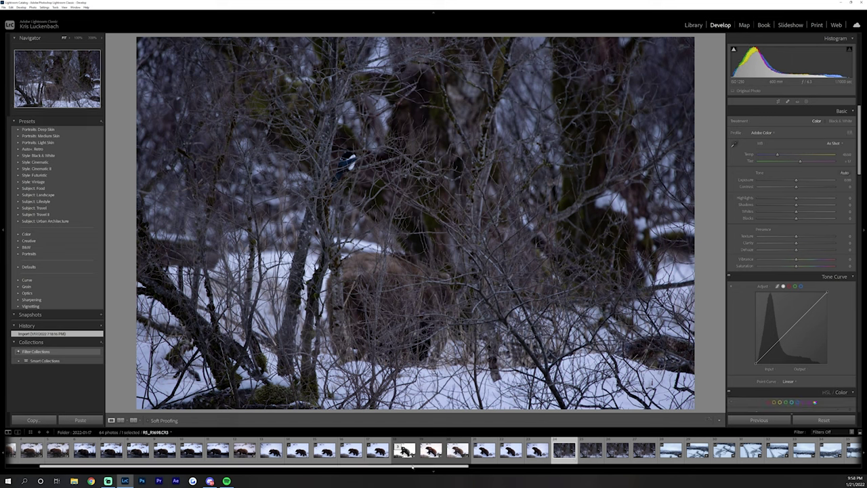
left_click_drag(413, 466, 529, 477)
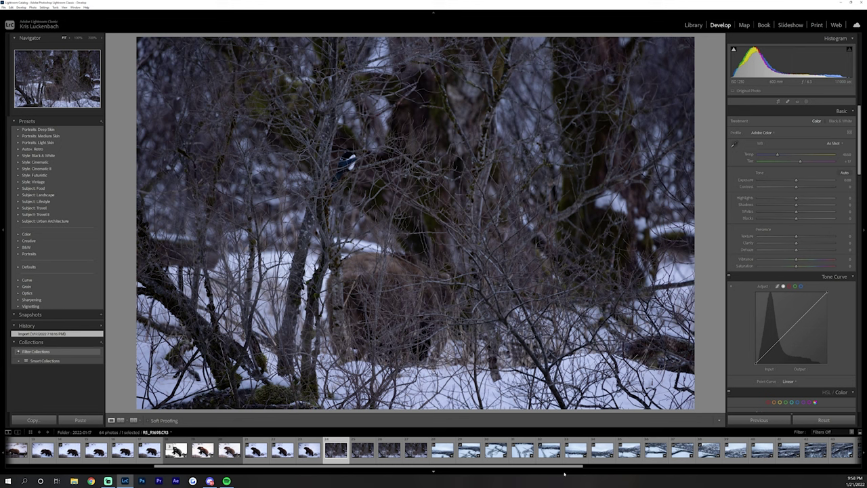
left_click_drag(565, 474, 655, 468)
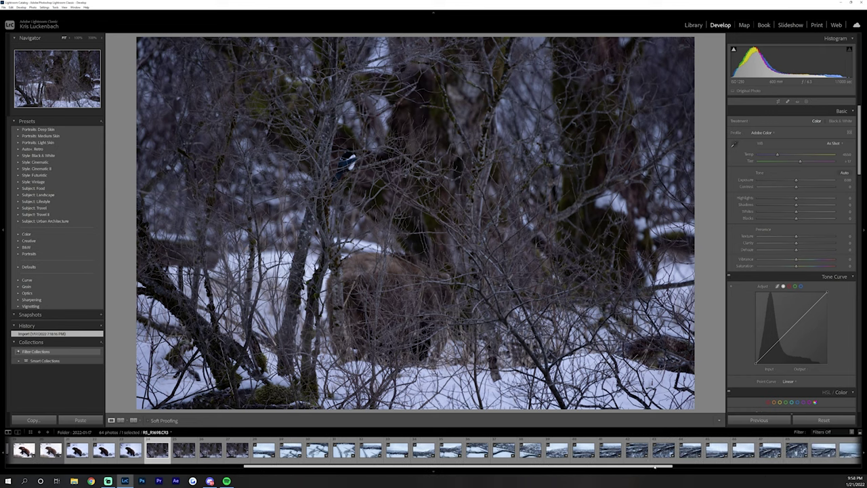
Step: Shift-select the nine snowy mountain drone shots in the filmstrip, first through ninth, and right-click them
left_click(583, 450)
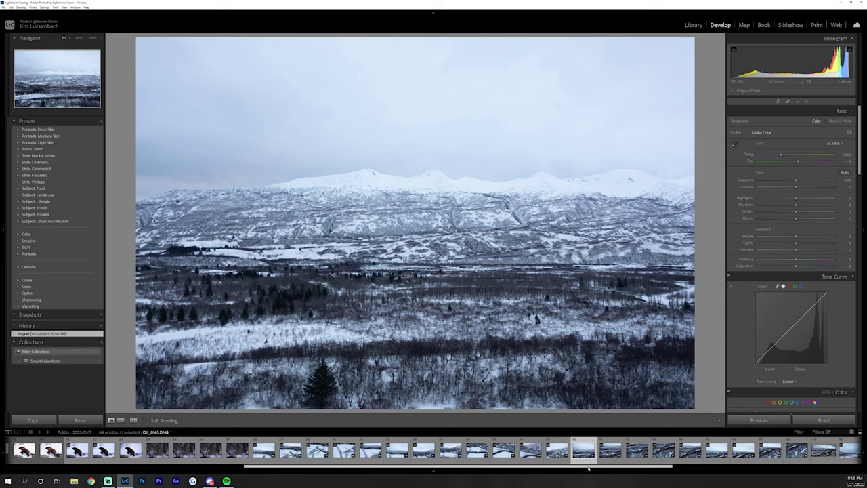
left_click_drag(586, 469, 642, 468)
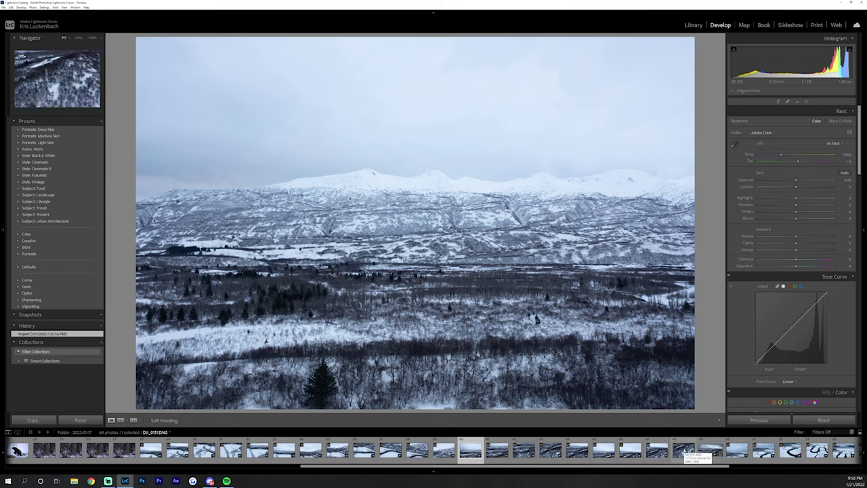
left_click(684, 450, "shift")
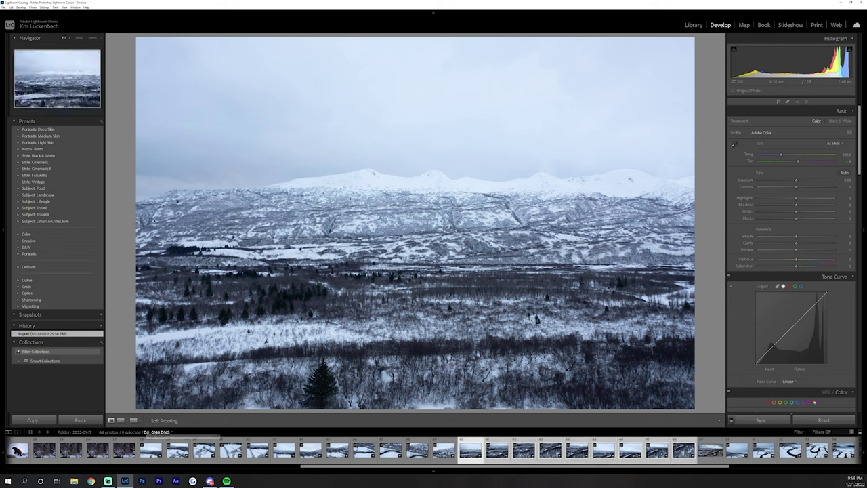
right_click(683, 450)
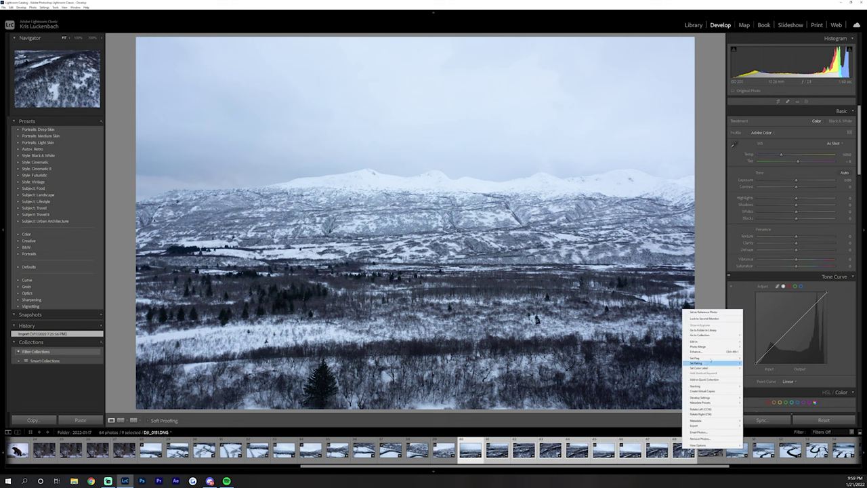
Step: Merge the selection with Photo Merge > Panorama into DJI_0143-Pano.dng
mouse_move(712, 348)
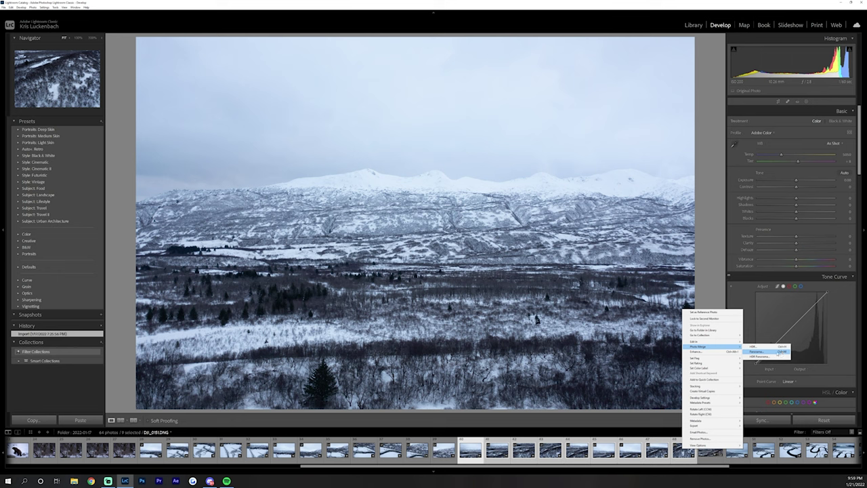
left_click(777, 352)
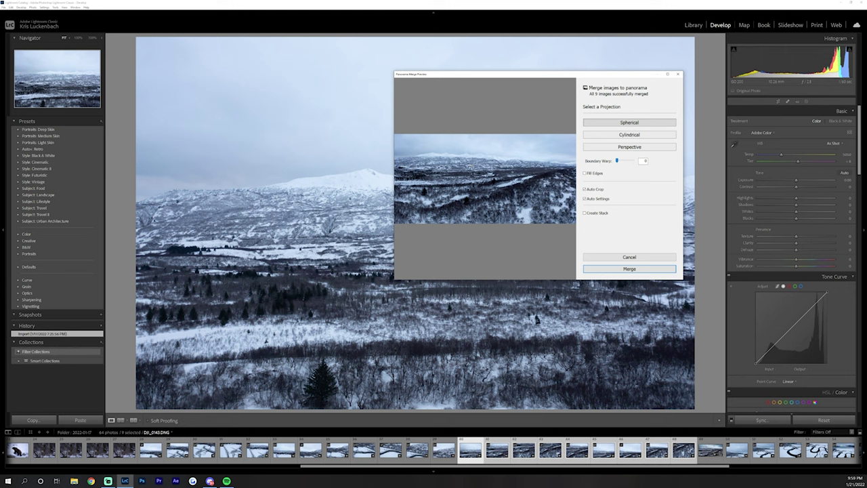
left_click(617, 270)
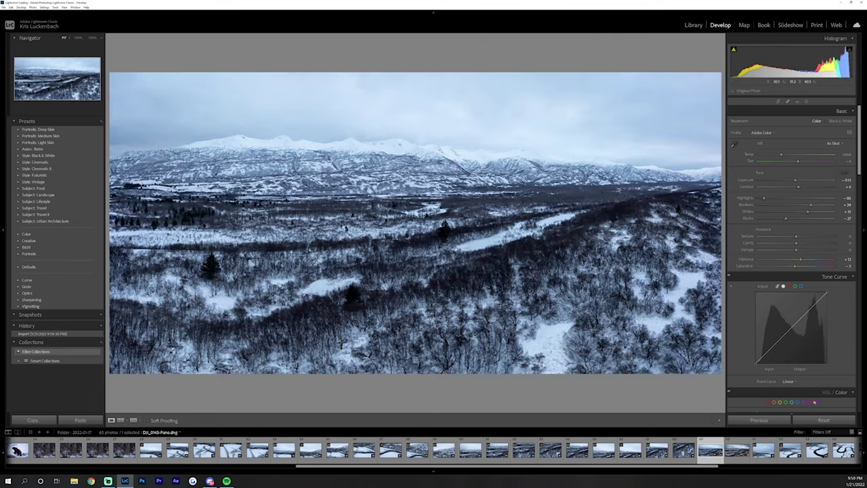
Step: Straighten the panorama to -0.22°, enable Constrain to Image, and apply the crop
left_click(777, 101)
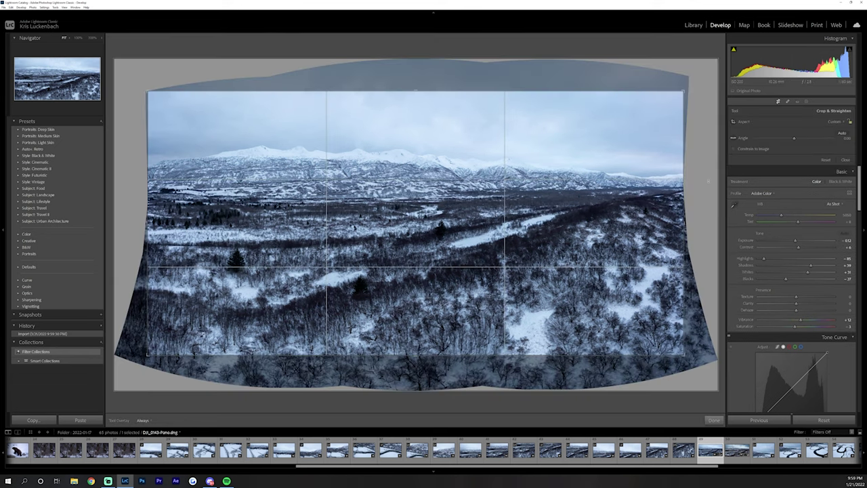
left_click_drag(708, 181, 708, 180)
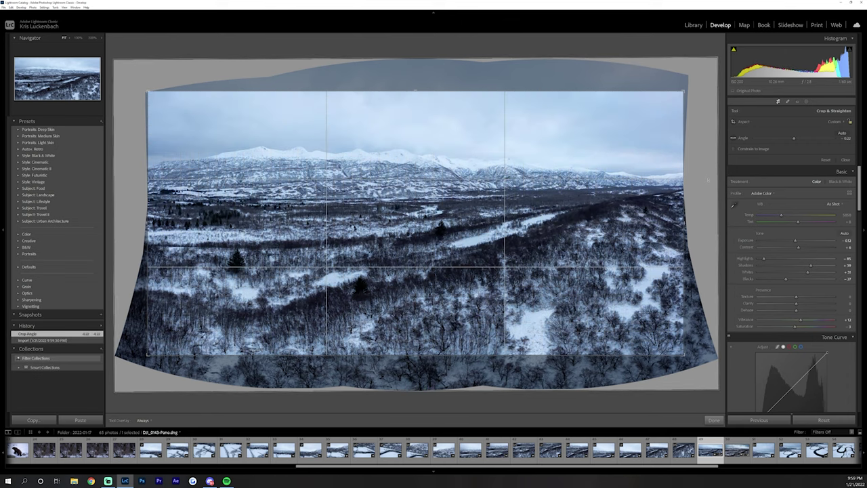
left_click(733, 149)
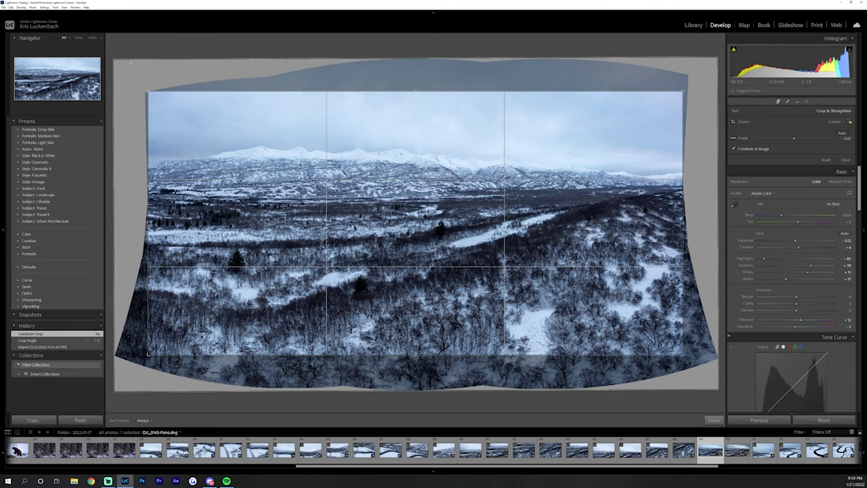
key("Return")
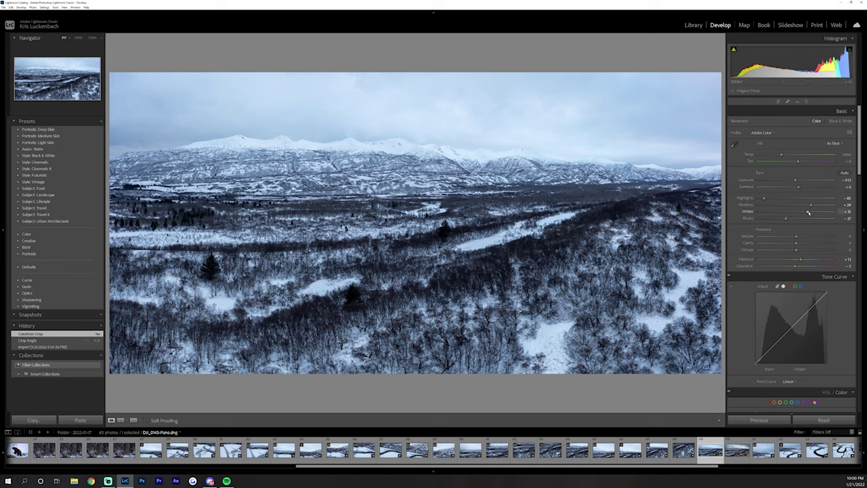
Step: Raise Whites, set Highlights to -100, lower Exposure slightly and warm Temp a touch
left_click_drag(808, 213, 818, 213)
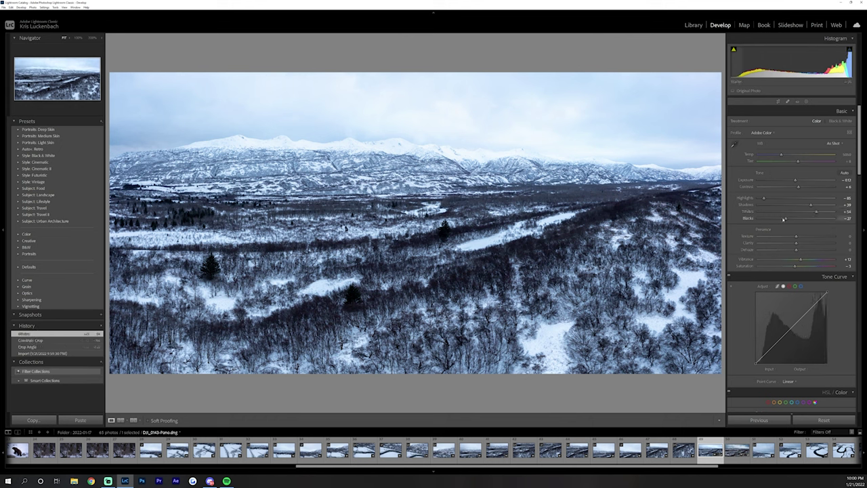
left_click_drag(764, 199, 758, 198)
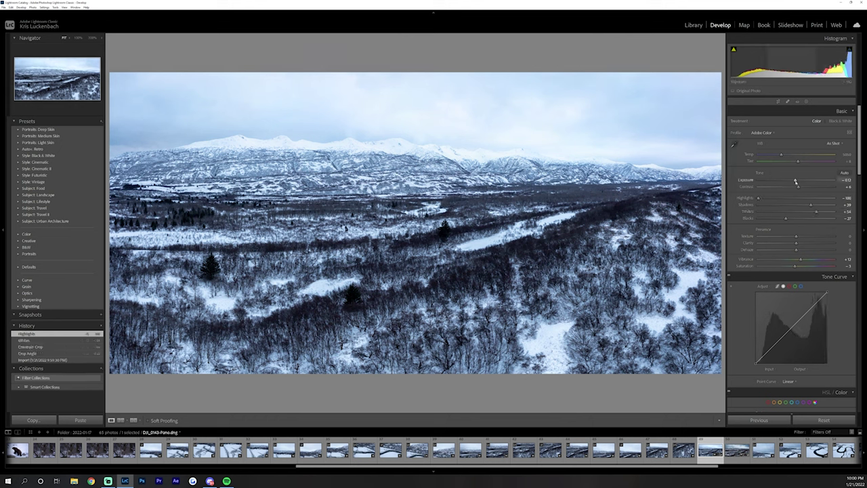
left_click_drag(794, 182, 792, 181)
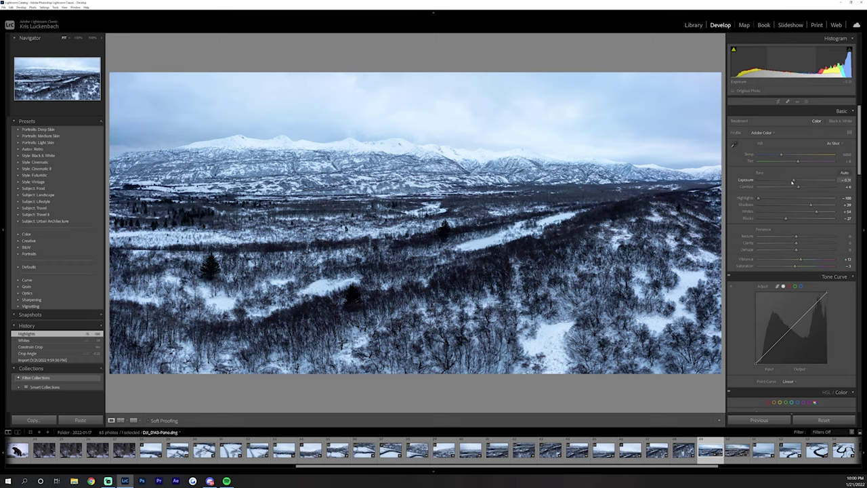
left_click(409, 159)
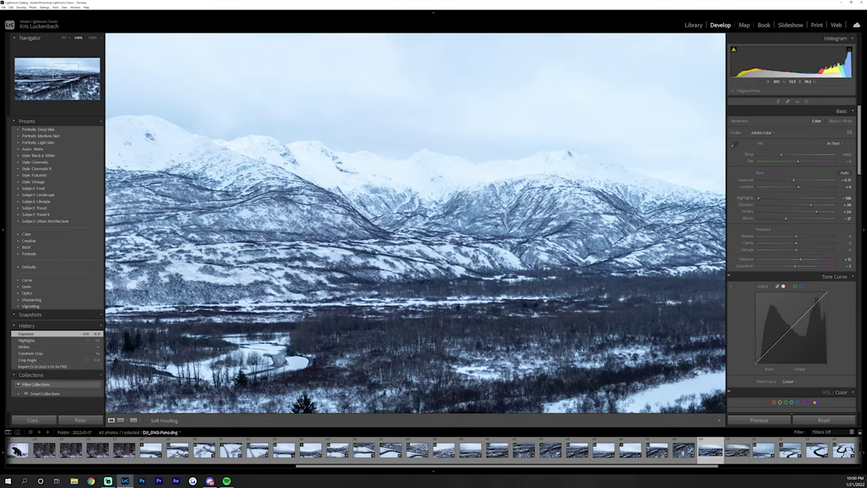
key("z")
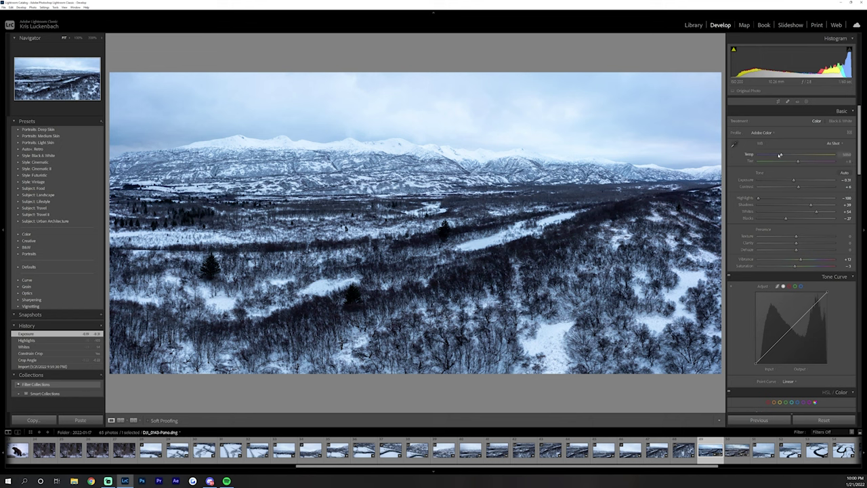
left_click_drag(782, 155, 784, 155)
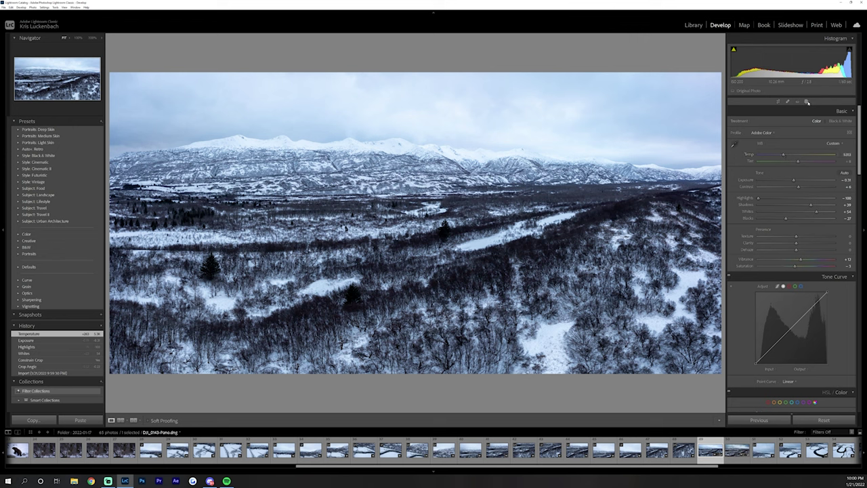
left_click(807, 102)
Step: Build a gentle Tone Curve S-shape with darker shadows and lifted highlights, checking at 100%
left_click(806, 102)
left_click_drag(755, 363, 754, 360)
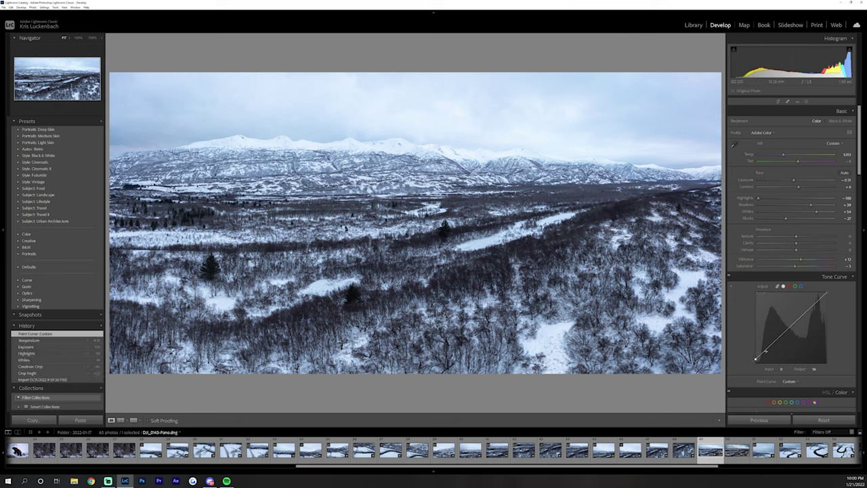
left_click_drag(765, 351, 768, 351)
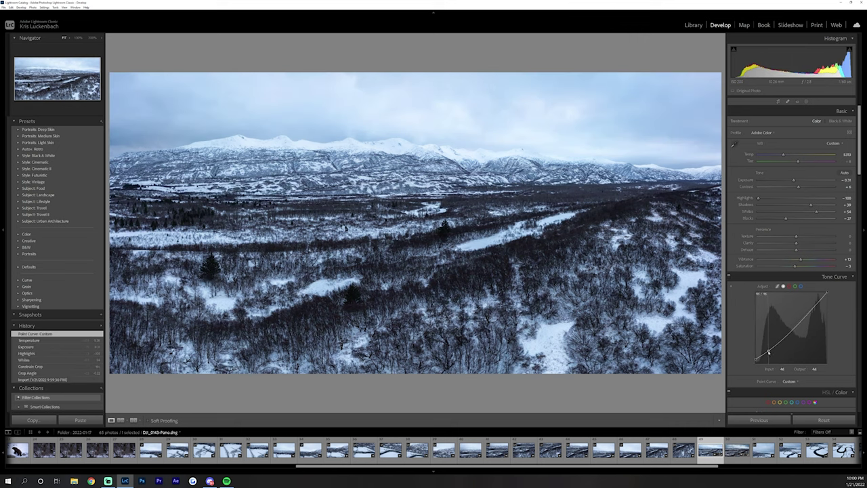
left_click_drag(811, 310, 813, 309)
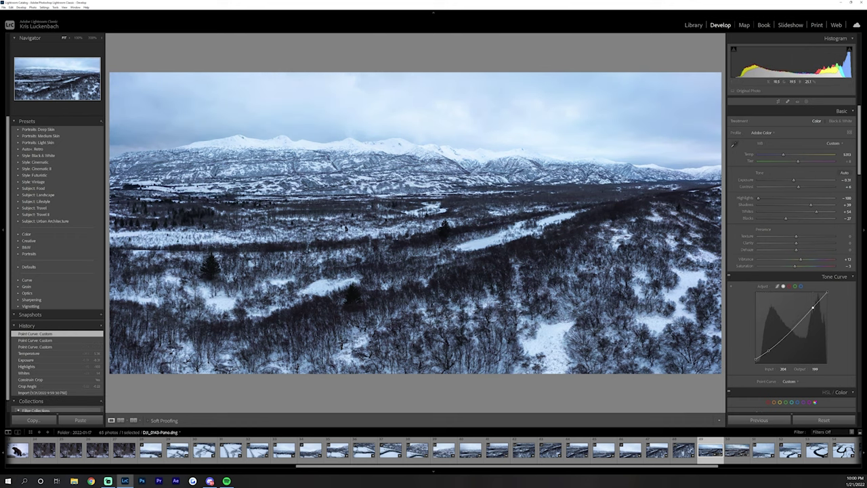
left_click(474, 155)
left_click(519, 145)
Step: Give the midtones a subtle Color Grading tint and tint the shadows toward a cooler cast
scroll(791, 271, "down", 5)
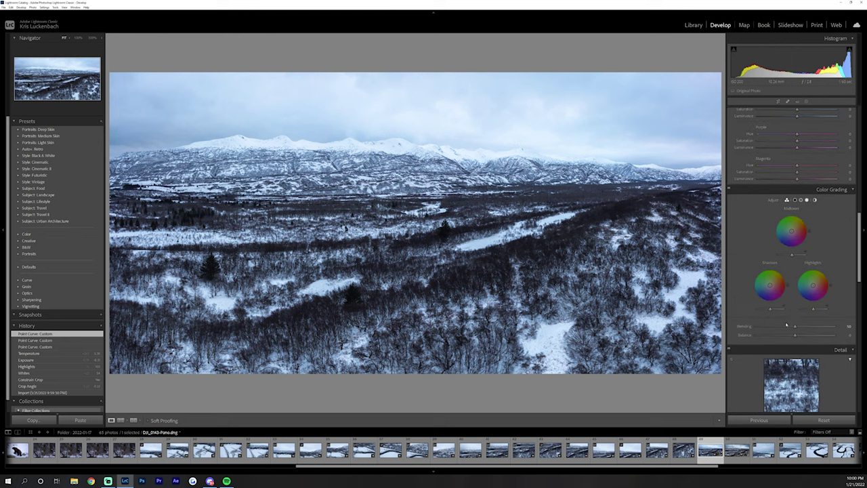
mouse_move(792, 231)
left_mouse_down()
mouse_move(805, 221)
mouse_move(787, 234)
left_mouse_up()
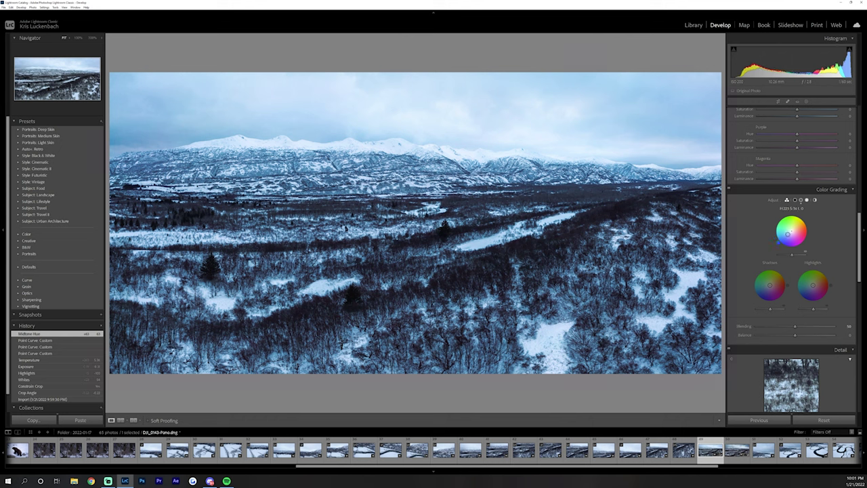
left_click_drag(786, 234, 790, 233)
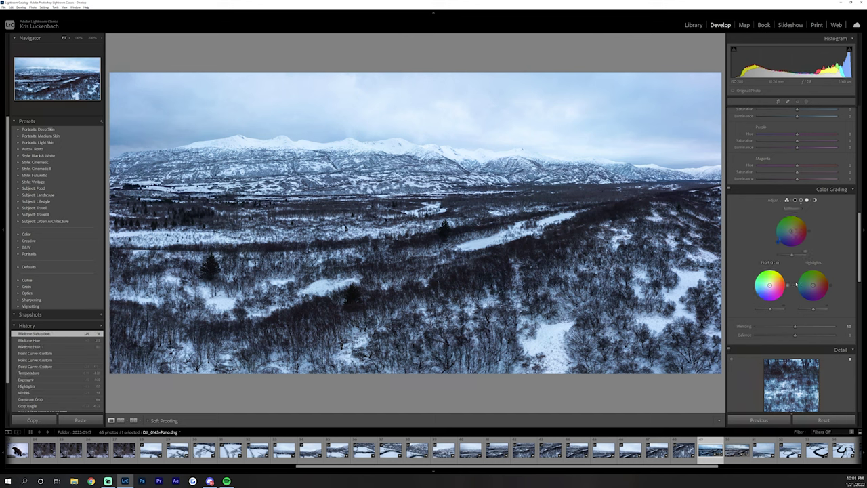
left_click_drag(770, 286, 771, 284)
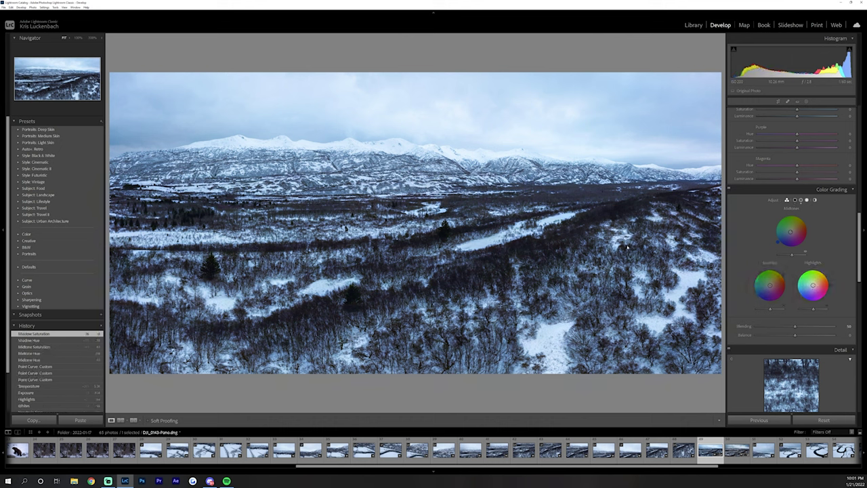
left_click(480, 266)
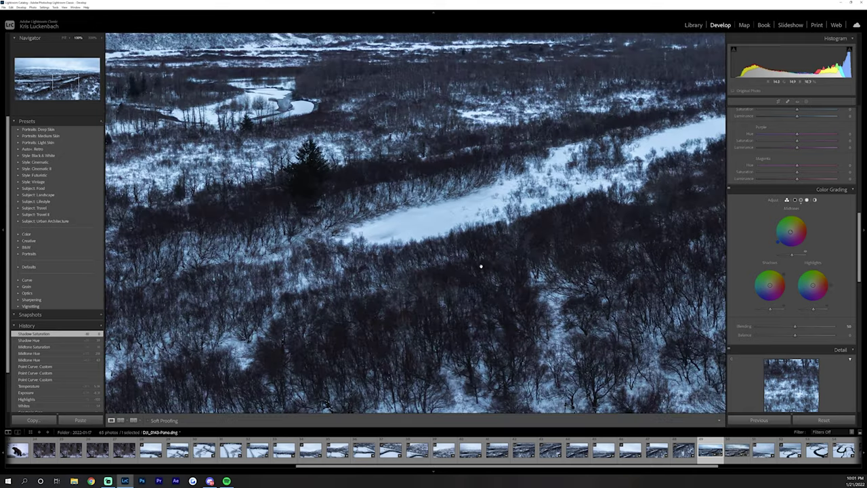
left_click(403, 166)
scroll(791, 174, "up", 10)
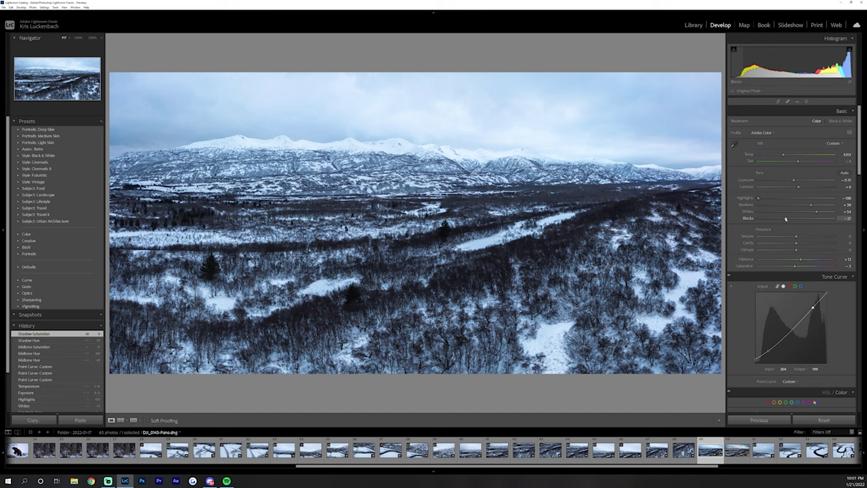
Step: Drag Blacks to -47 and Temp to about 5673 K in the Basic panel
left_click_drag(786, 219, 771, 218)
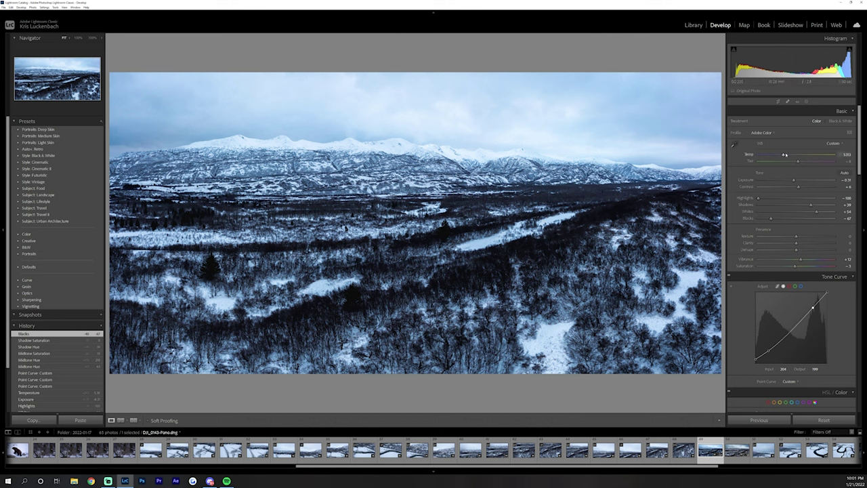
left_click_drag(784, 155, 786, 155)
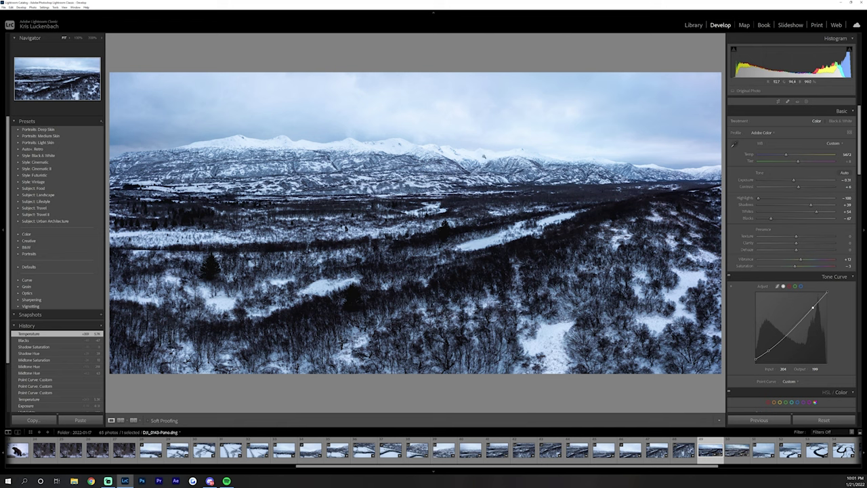
Step: Add a Linear Gradient mask dragged down over the sky and mountains
left_click(805, 102)
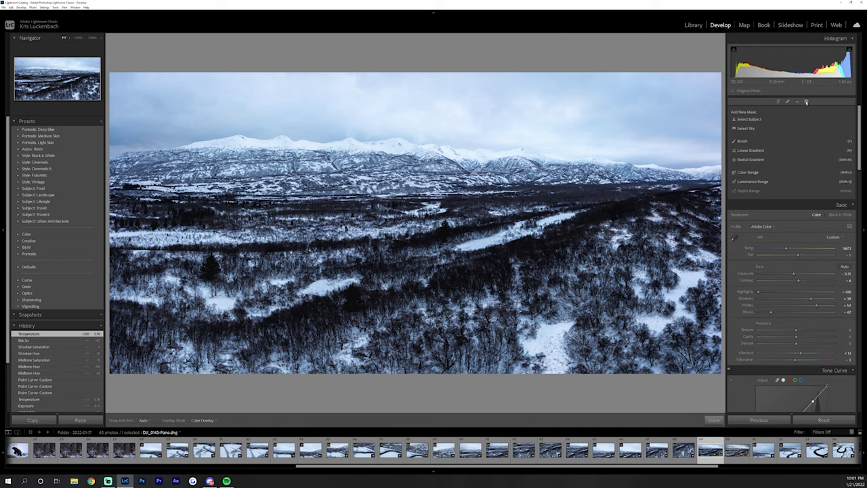
left_click(751, 149)
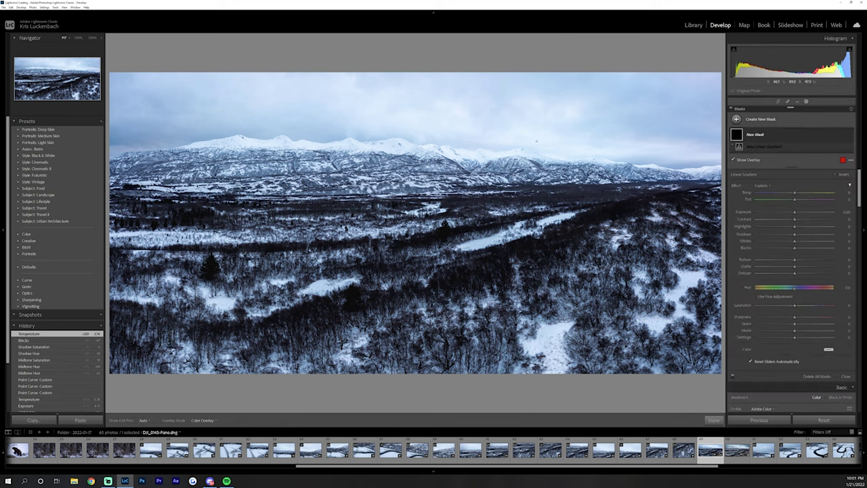
left_click_drag(412, 134, 412, 224)
Step: In the gradient, lower Exposure, Blacks and Saturation, cool Temp, and set Tint to -18
left_click_drag(794, 220, 790, 220)
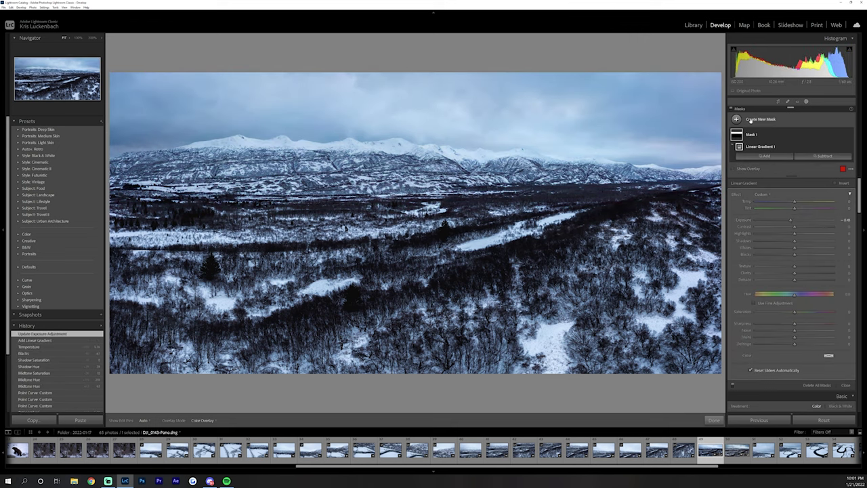
left_click_drag(795, 254, 805, 280)
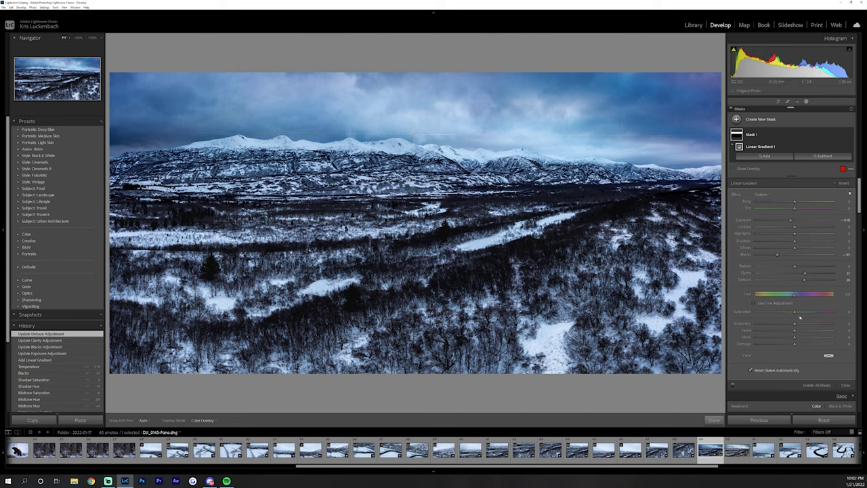
left_click_drag(794, 312, 772, 312)
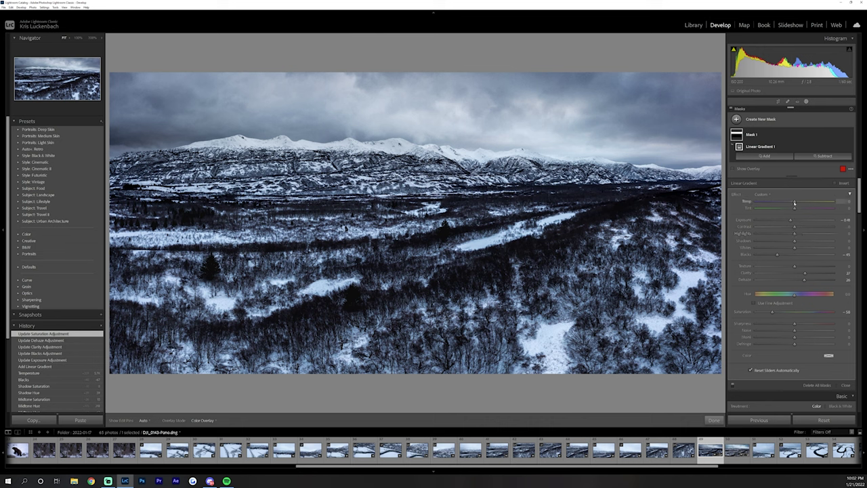
left_click_drag(795, 203, 795, 205)
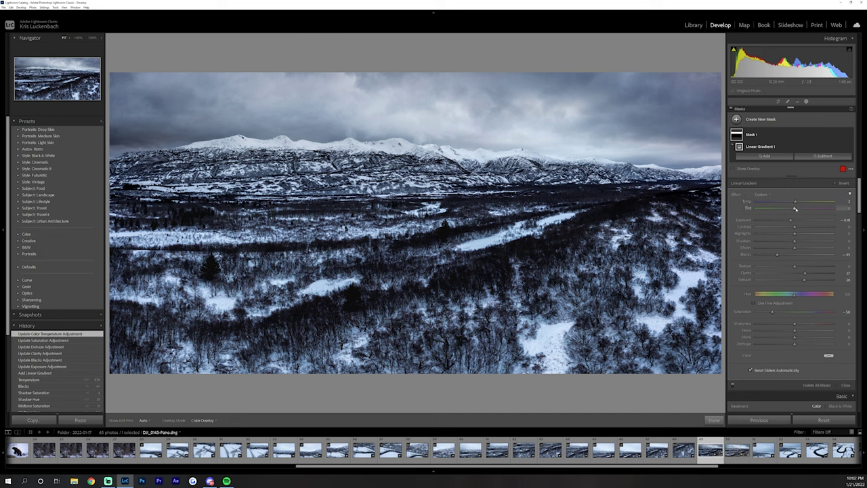
left_click_drag(795, 208, 803, 211)
Step: Toggle the Before view with \ and back, then reopen the Masks panel
left_click(806, 102)
key("backslash")
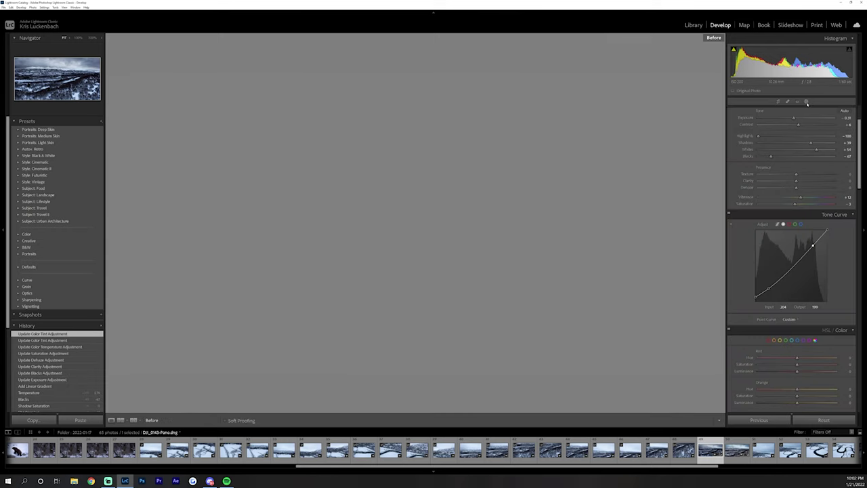
key("backslash")
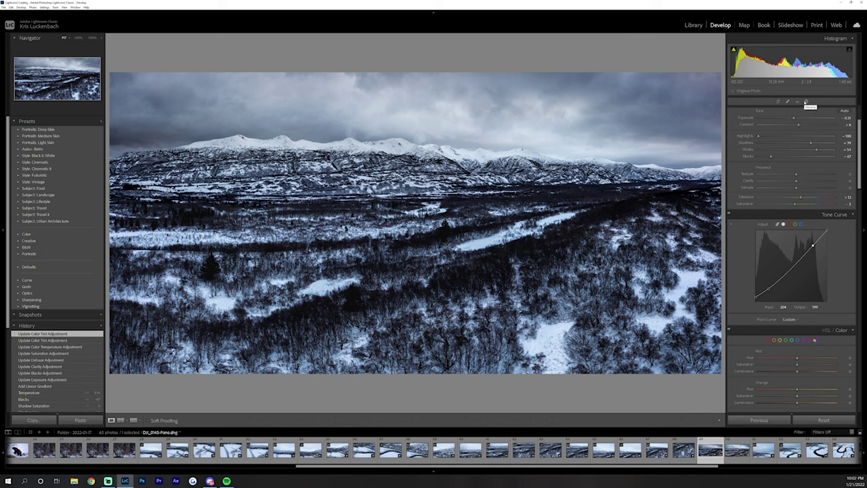
left_click(806, 102)
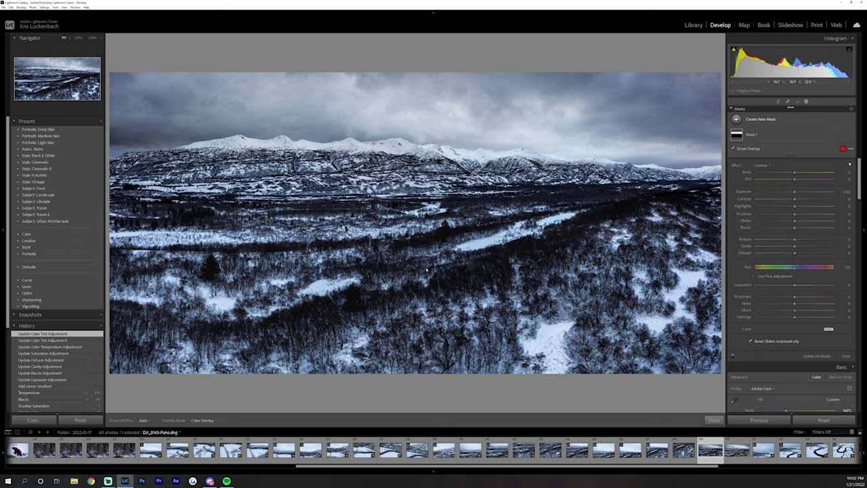
Step: Add a linear gradient over the foreground valley with about +0.56 exposure and extra clarity, then close masking
left_click(755, 131)
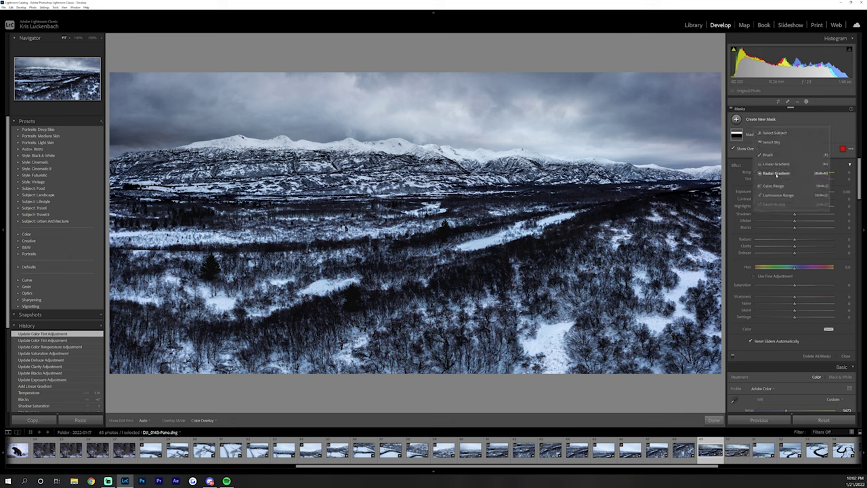
left_click(776, 164)
left_click_drag(403, 277, 401, 159)
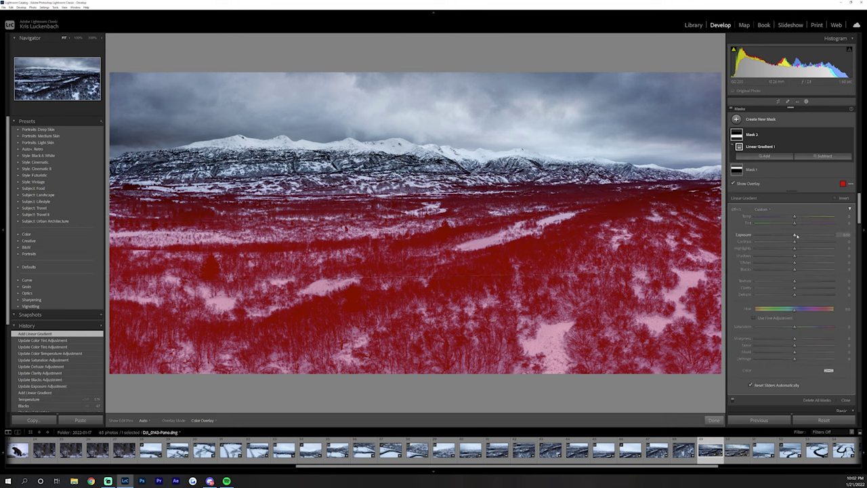
left_click_drag(794, 236, 800, 235)
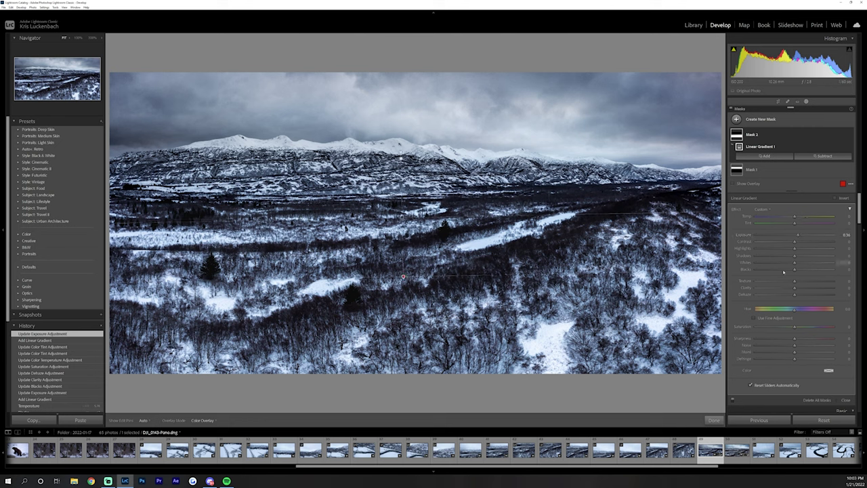
left_click_drag(795, 289, 805, 288)
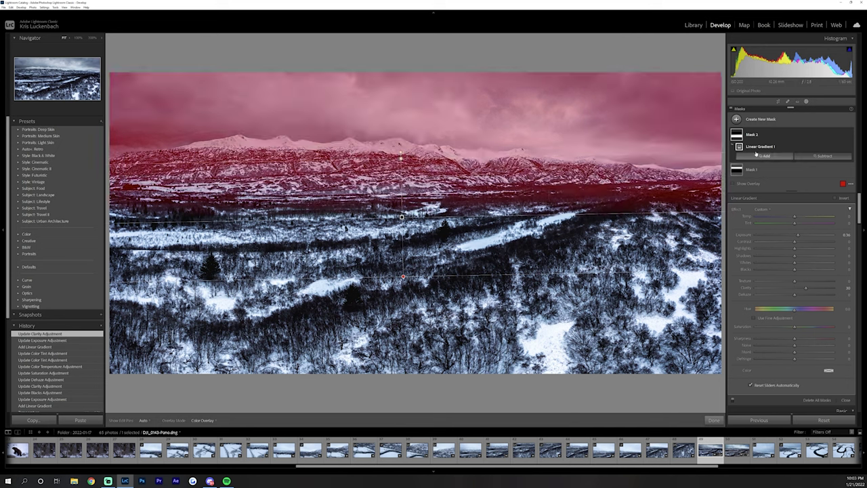
left_click(807, 101)
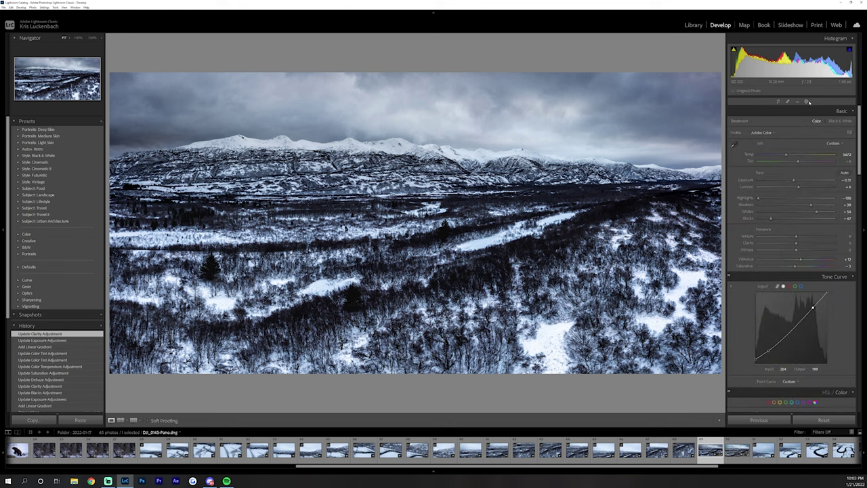